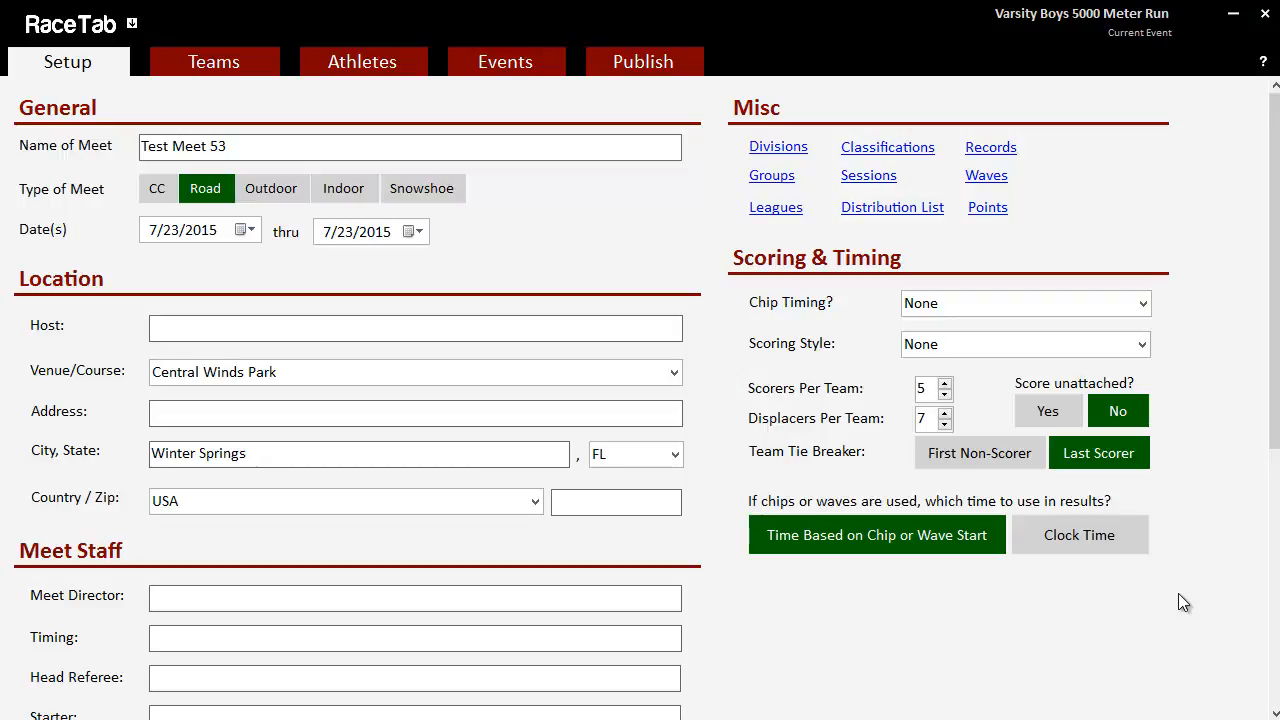
Create two start waves for the meet, named Wave A and Wave B.
left_click(986, 177)
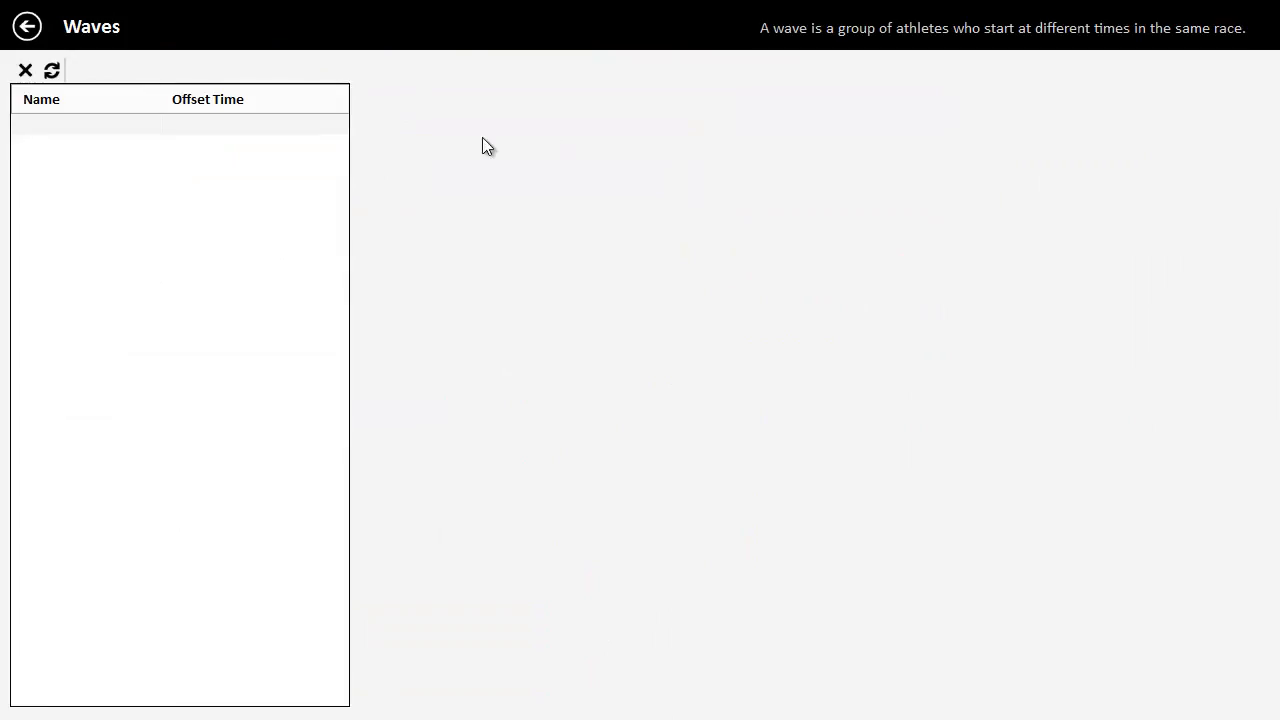
left_click(118, 115)
type("Wave A")
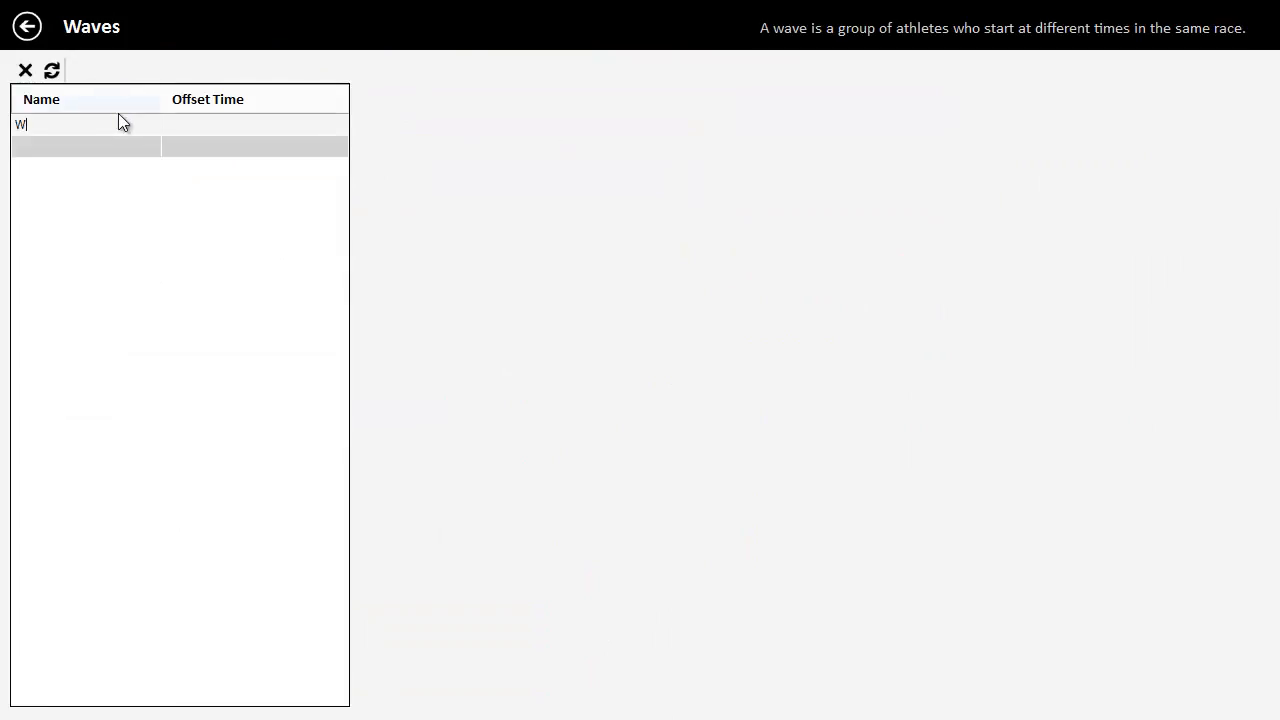
key("Tab")
key("Tab")
type("Wave B")
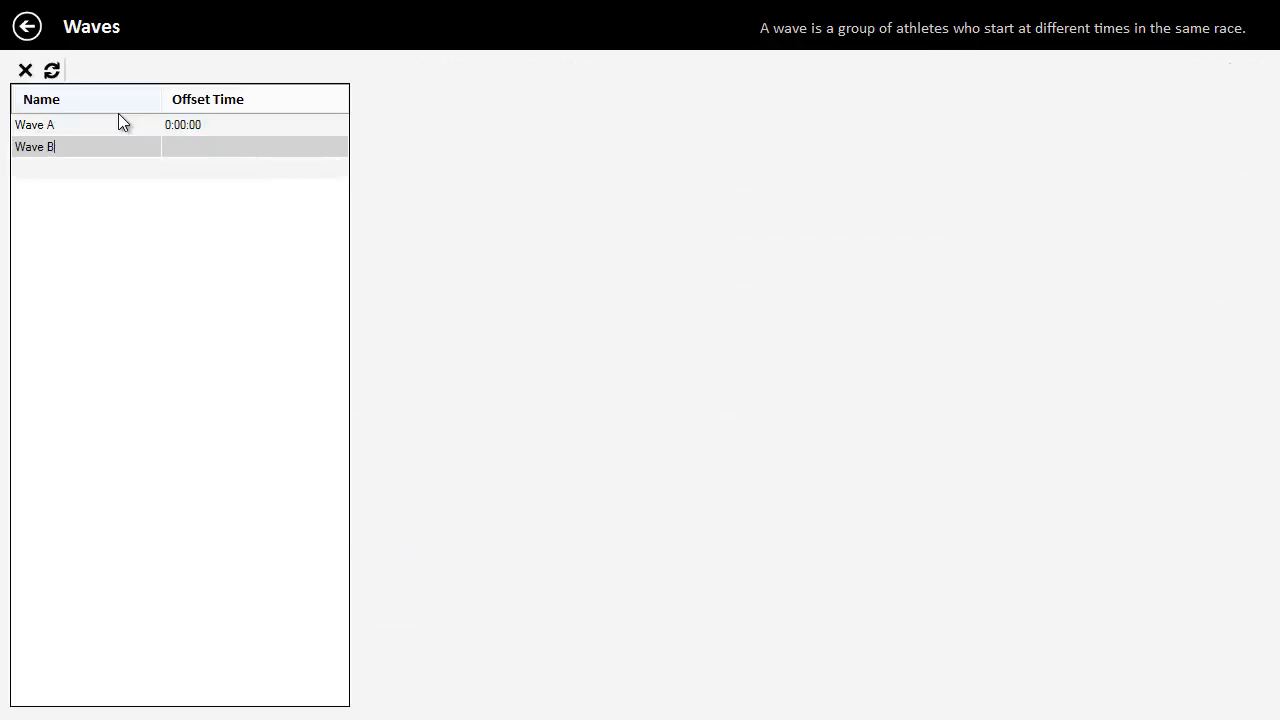
key("Tab")
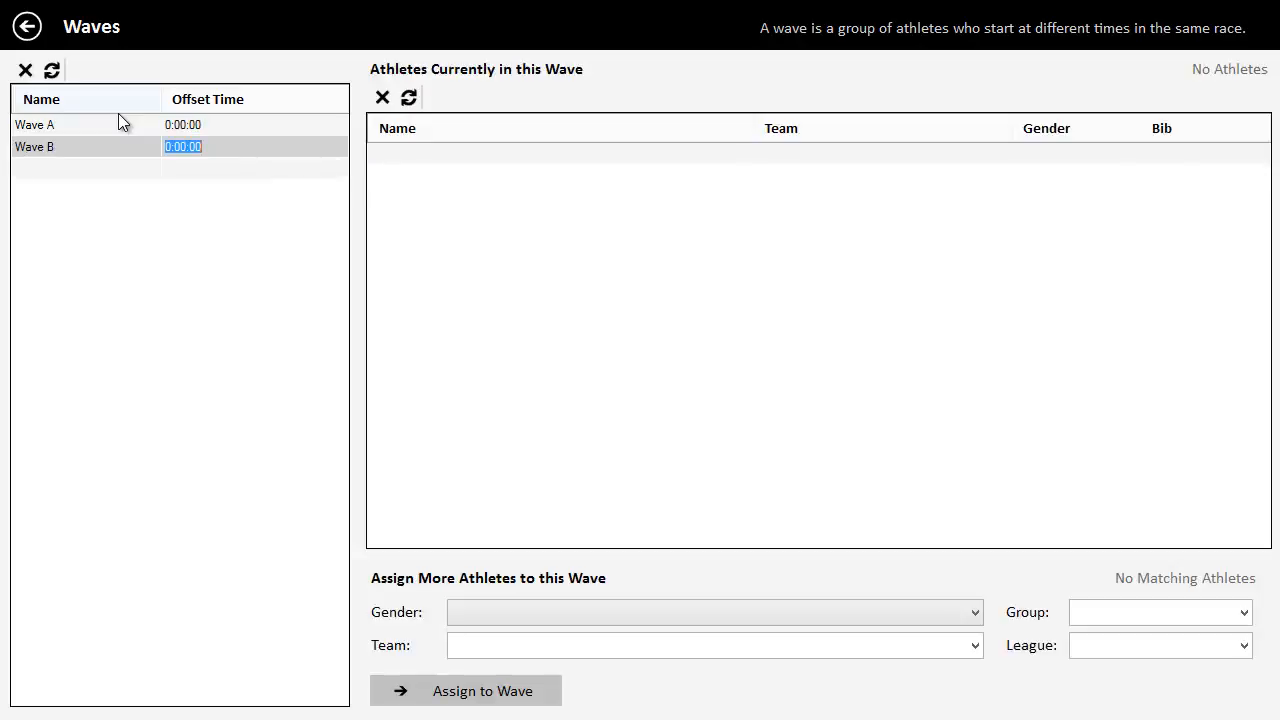
Set Wave B's offset time to 0:02:00 and return to the meet setup.
left_click(211, 125)
left_click(213, 147)
left_click(198, 125)
left_click(169, 146)
left_click(172, 146)
type("2")
key("BackSpace")
key("Right")
type("2")
key("Return")
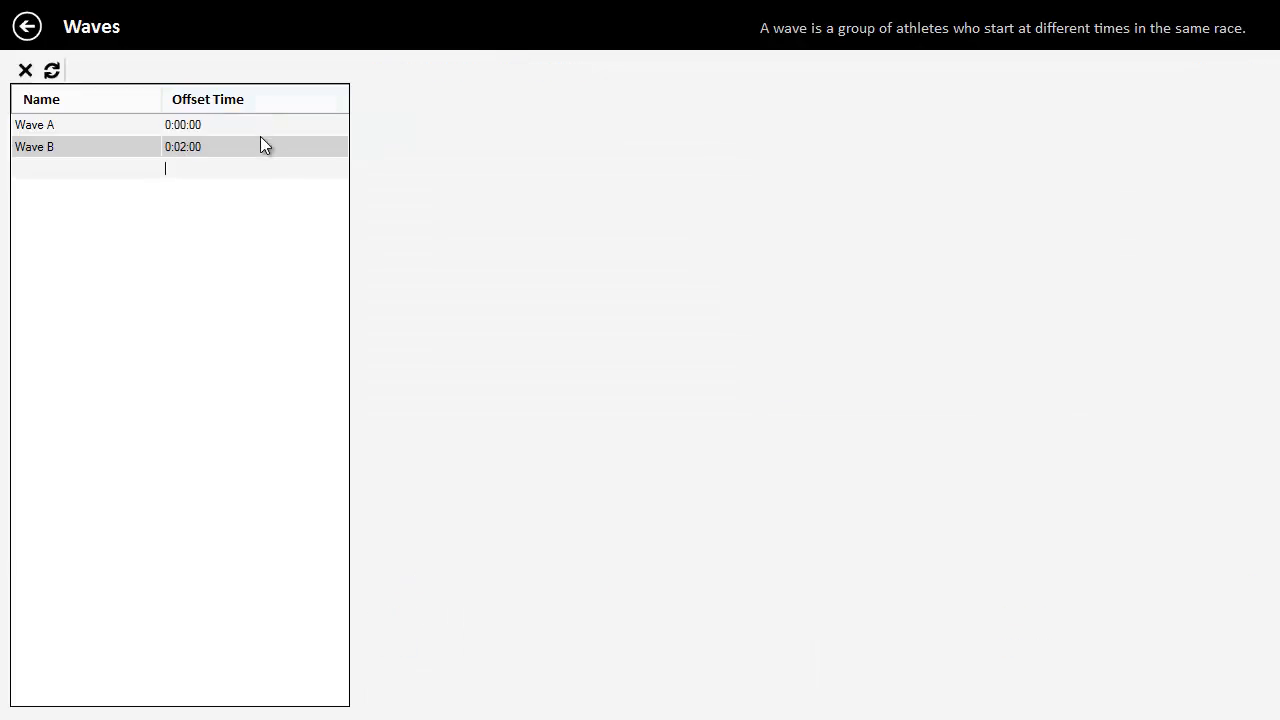
left_click(257, 147)
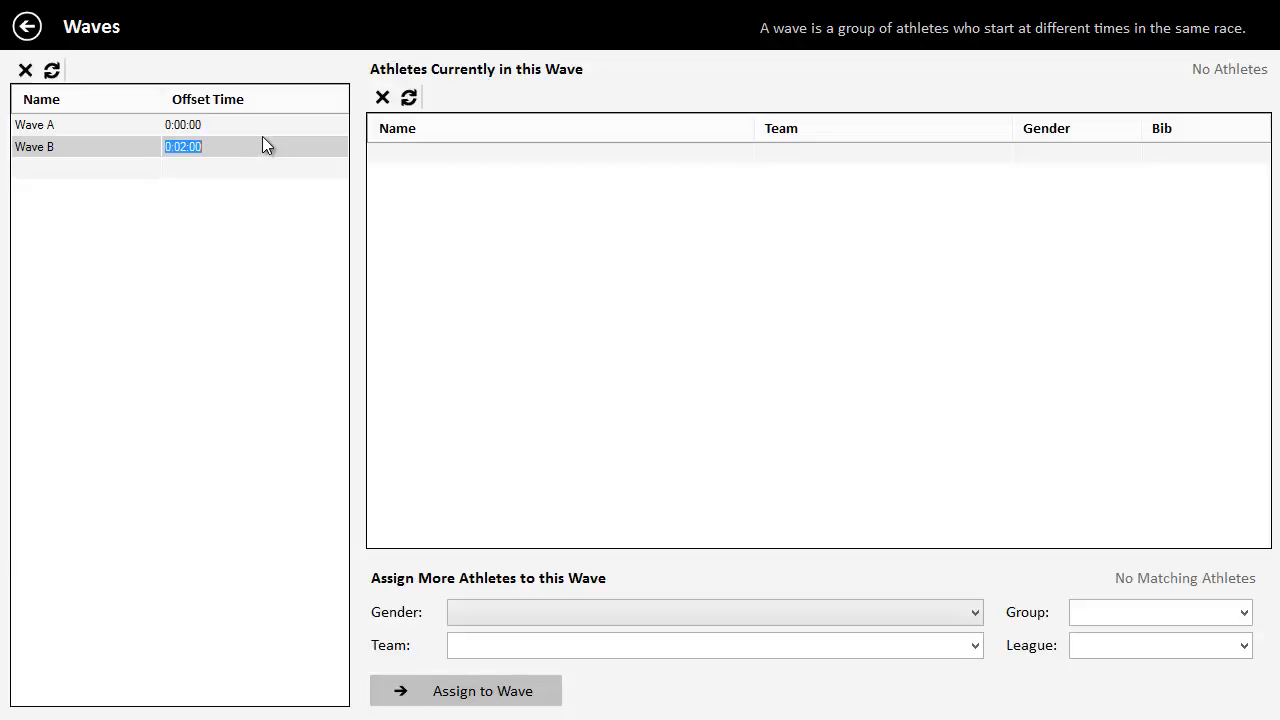
left_click(30, 32)
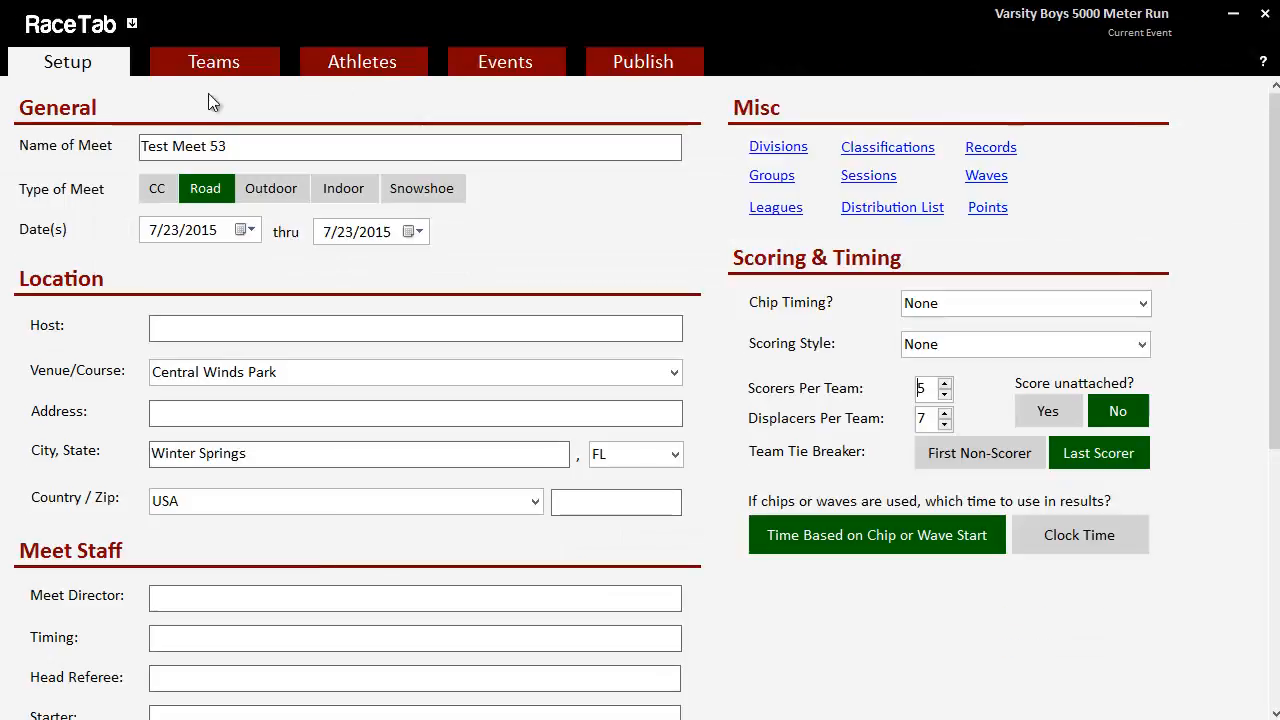
Examine the wave choices in the record of the second athlete in the list, then return without assigning one.
left_click(337, 68)
left_click(160, 212)
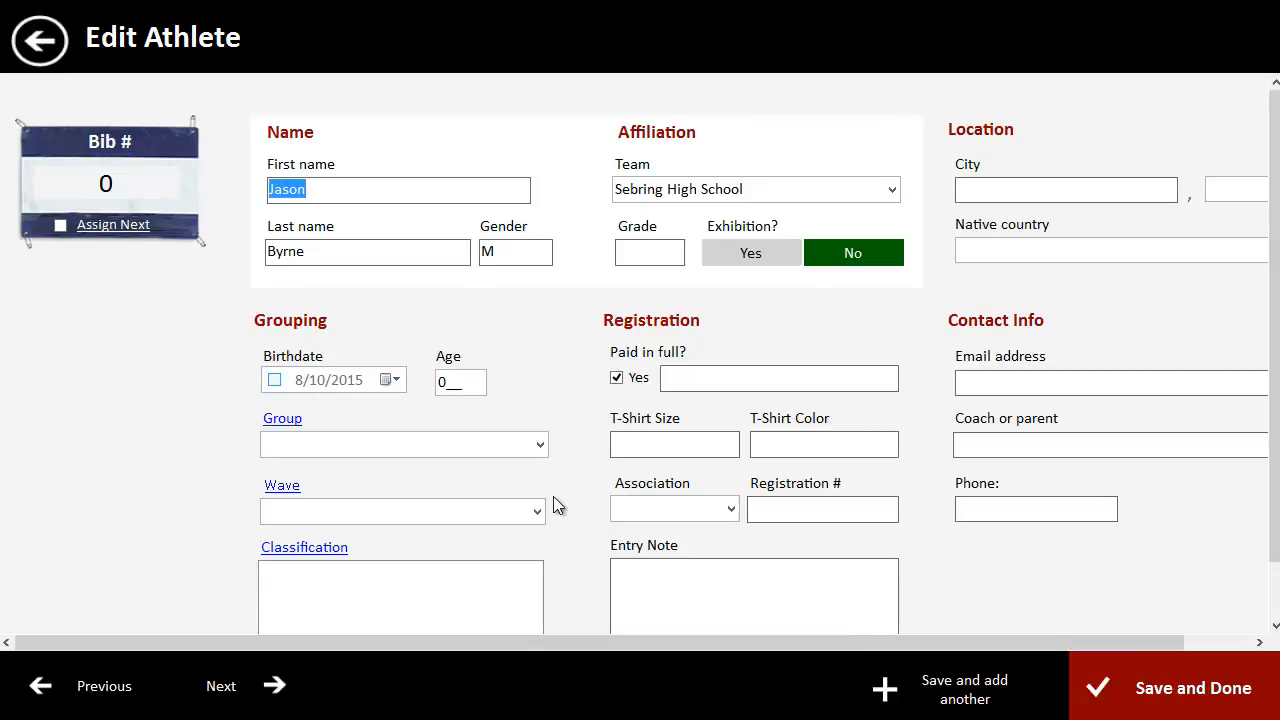
left_click(537, 512)
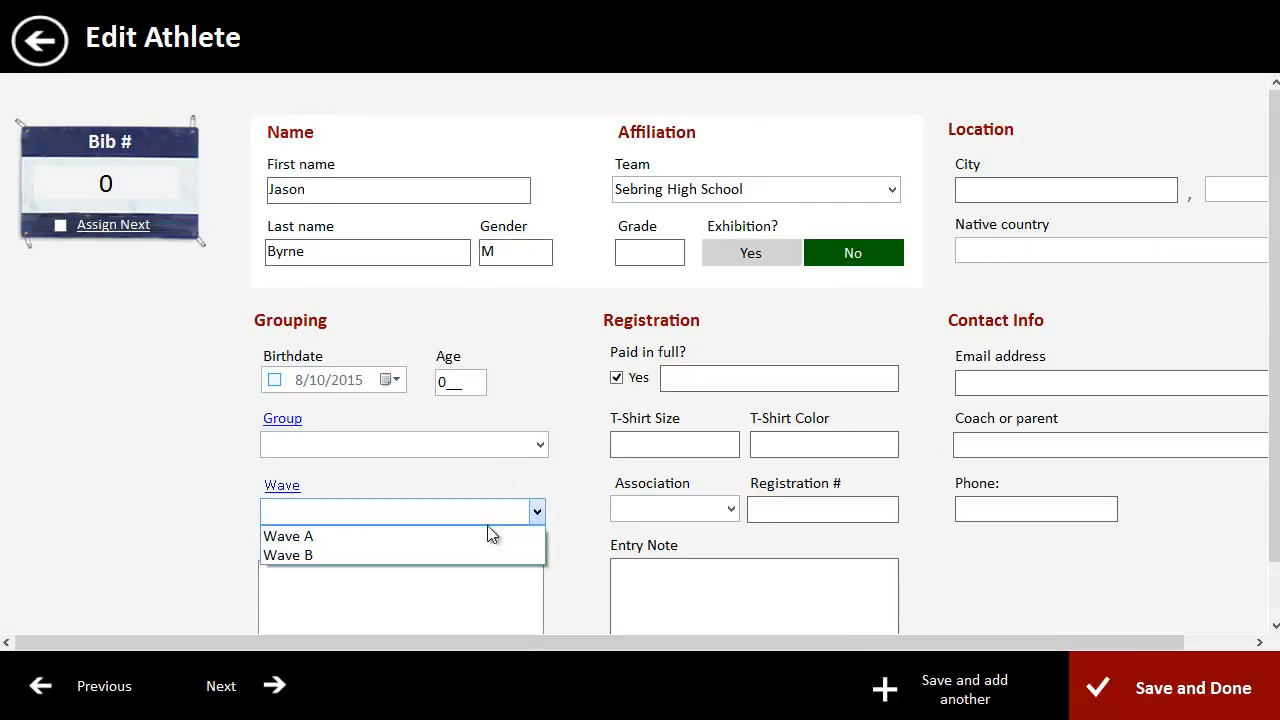
left_click(579, 552)
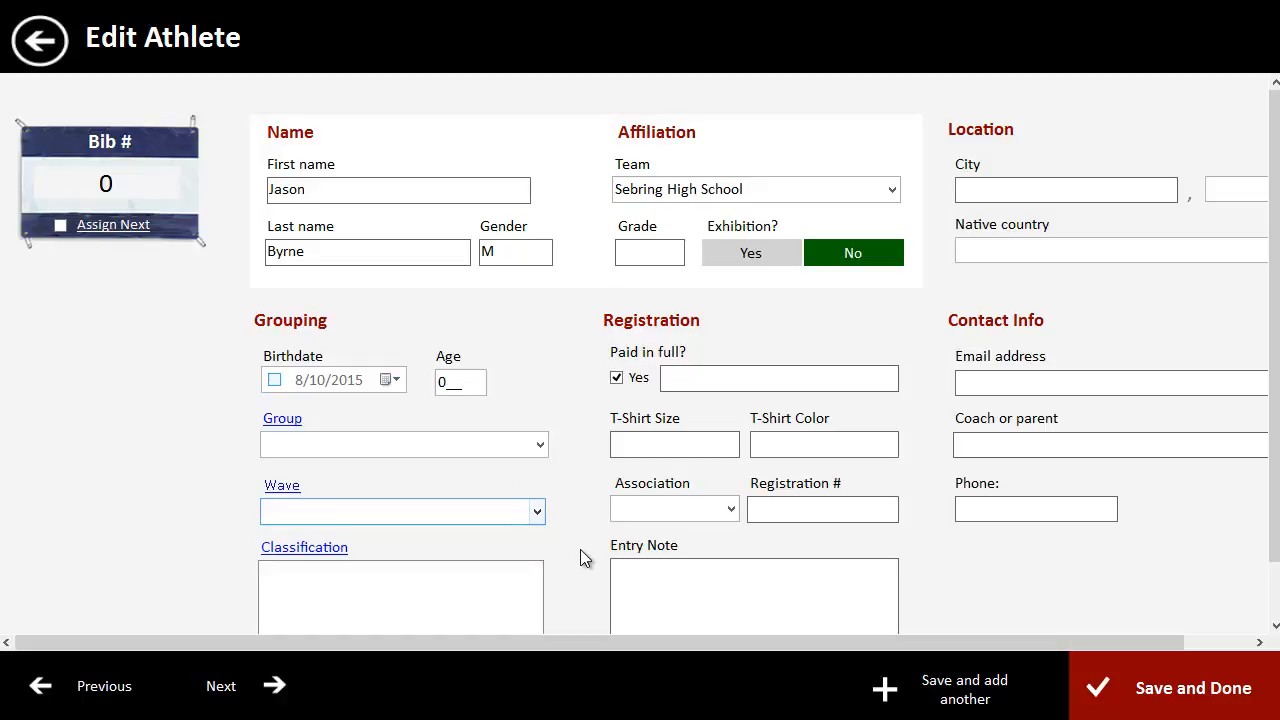
left_click(42, 50)
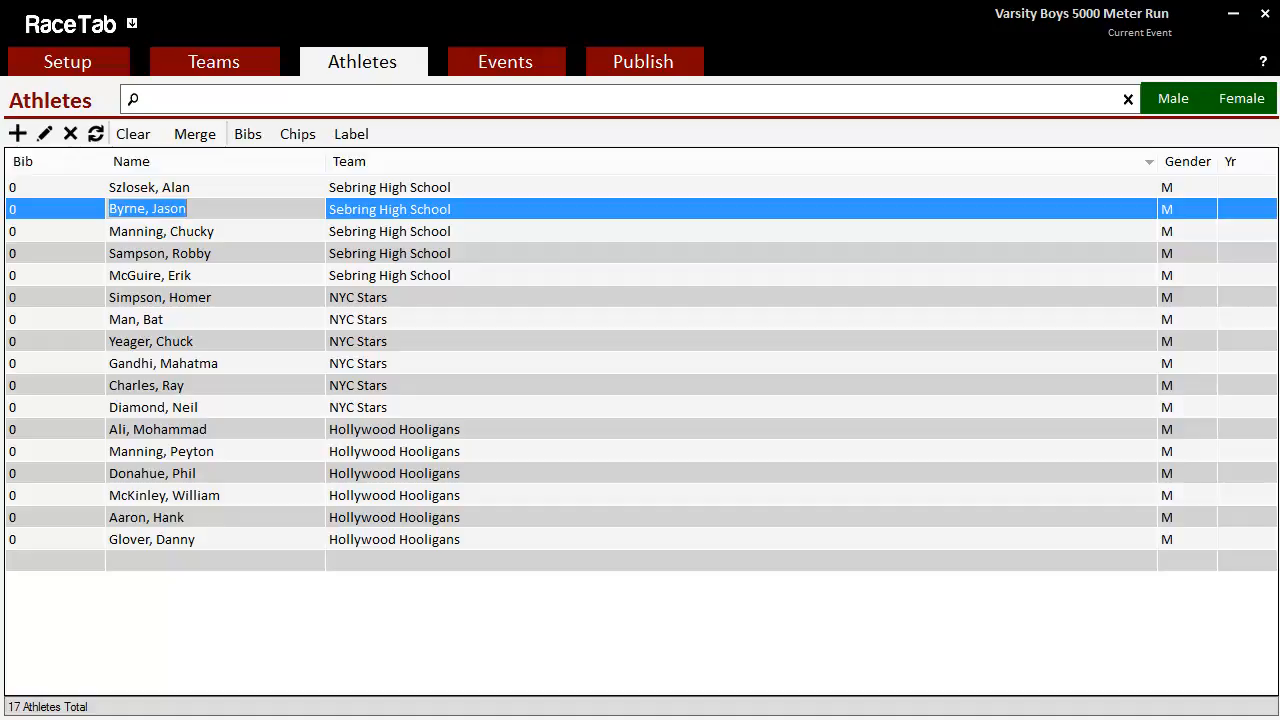
Assign all athletes of the Hollywood Hooligans team to Wave A in the meet's wave setup.
left_click(104, 66)
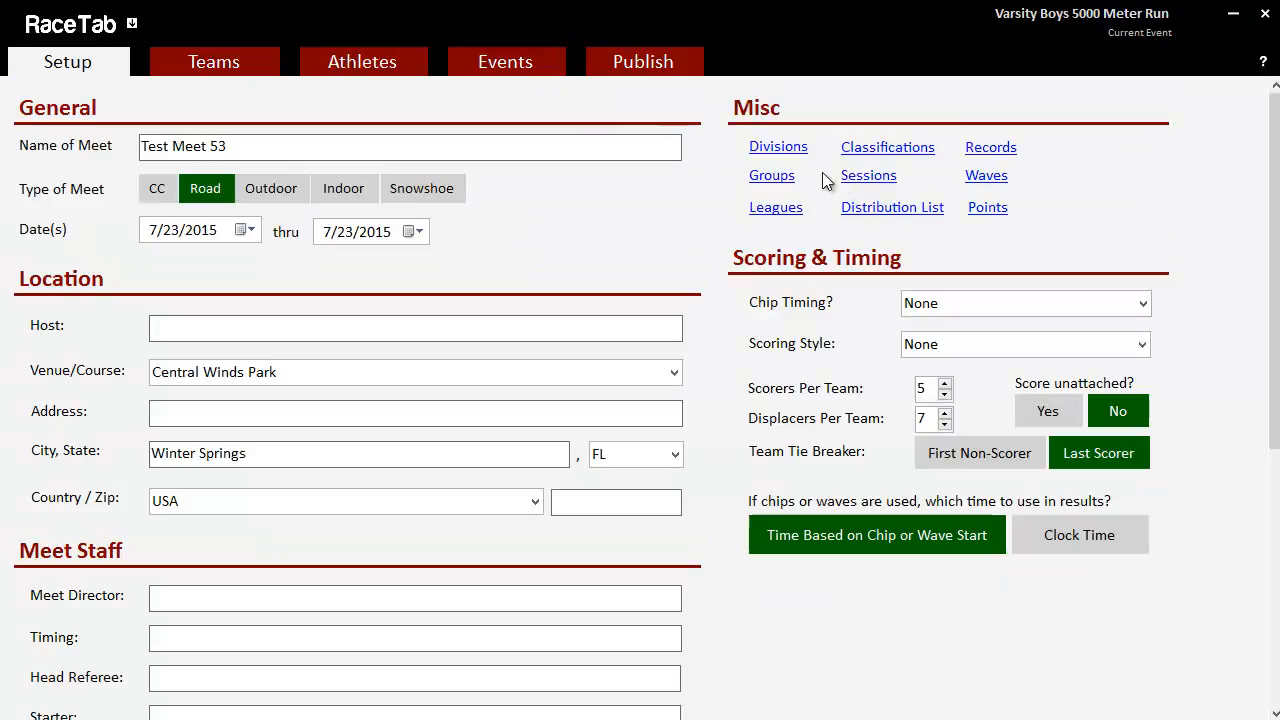
left_click(980, 187)
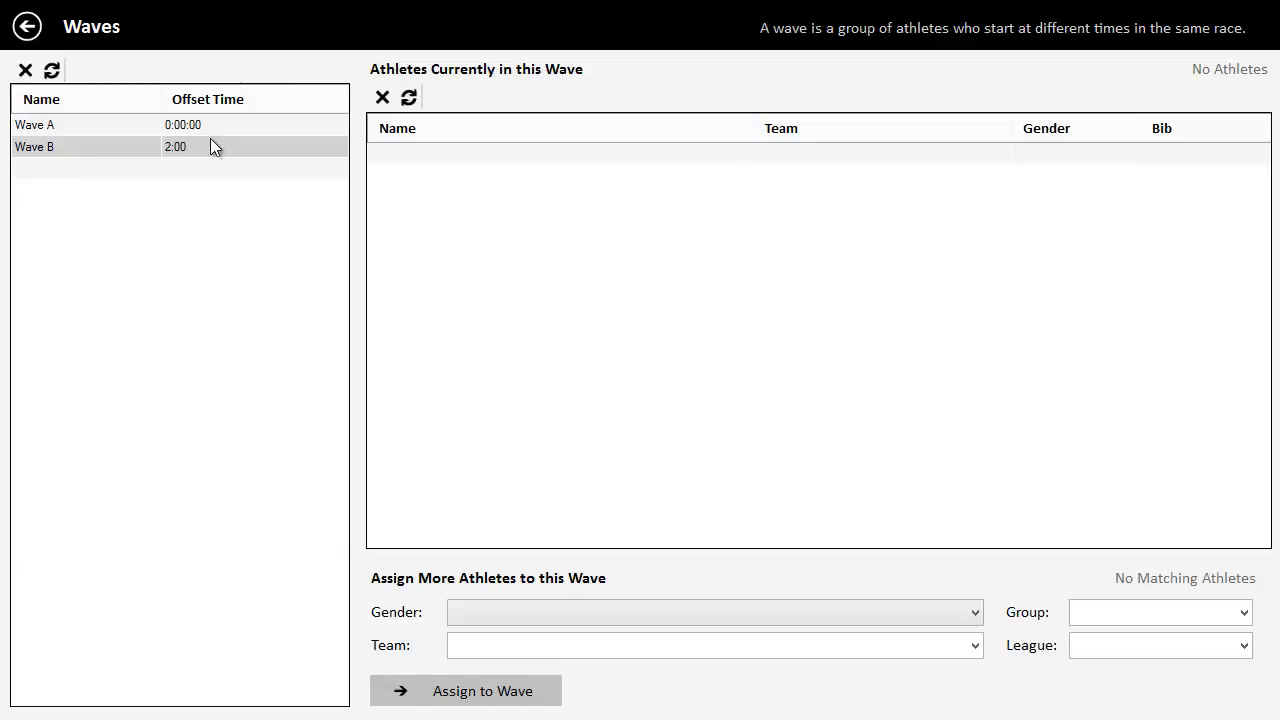
left_click(213, 134)
left_click(975, 645)
left_click(826, 670)
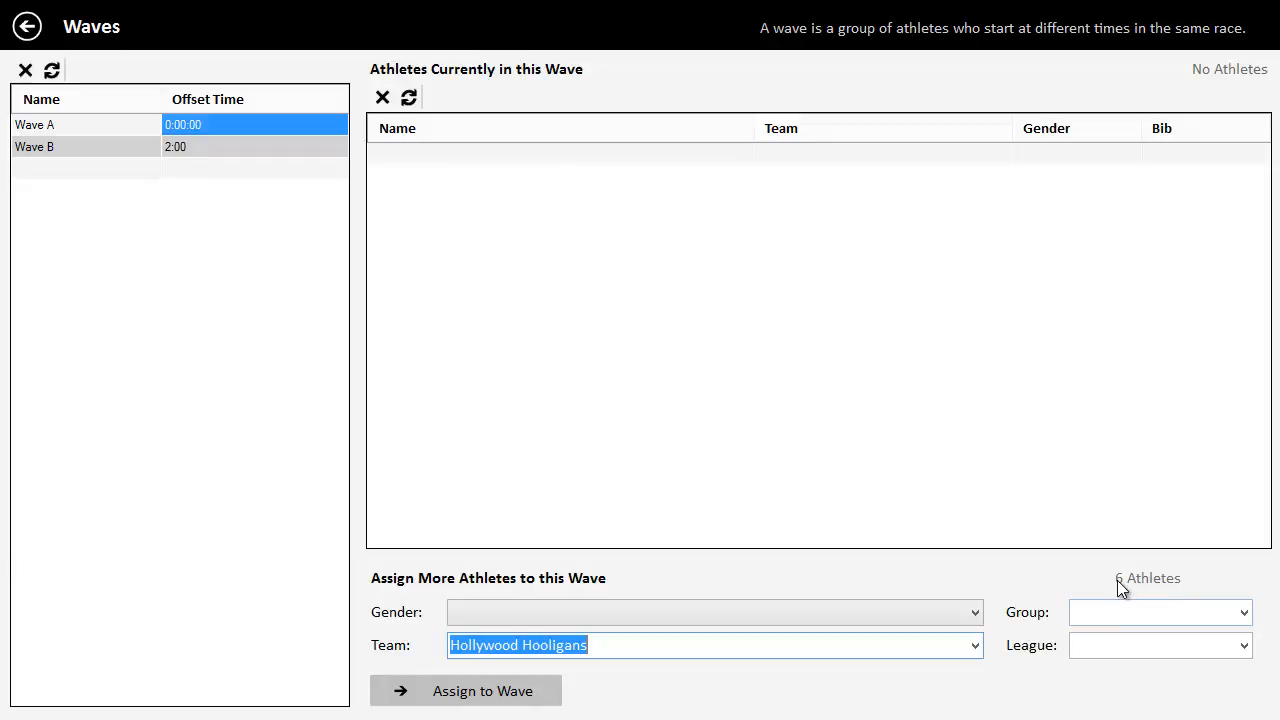
left_click(500, 700)
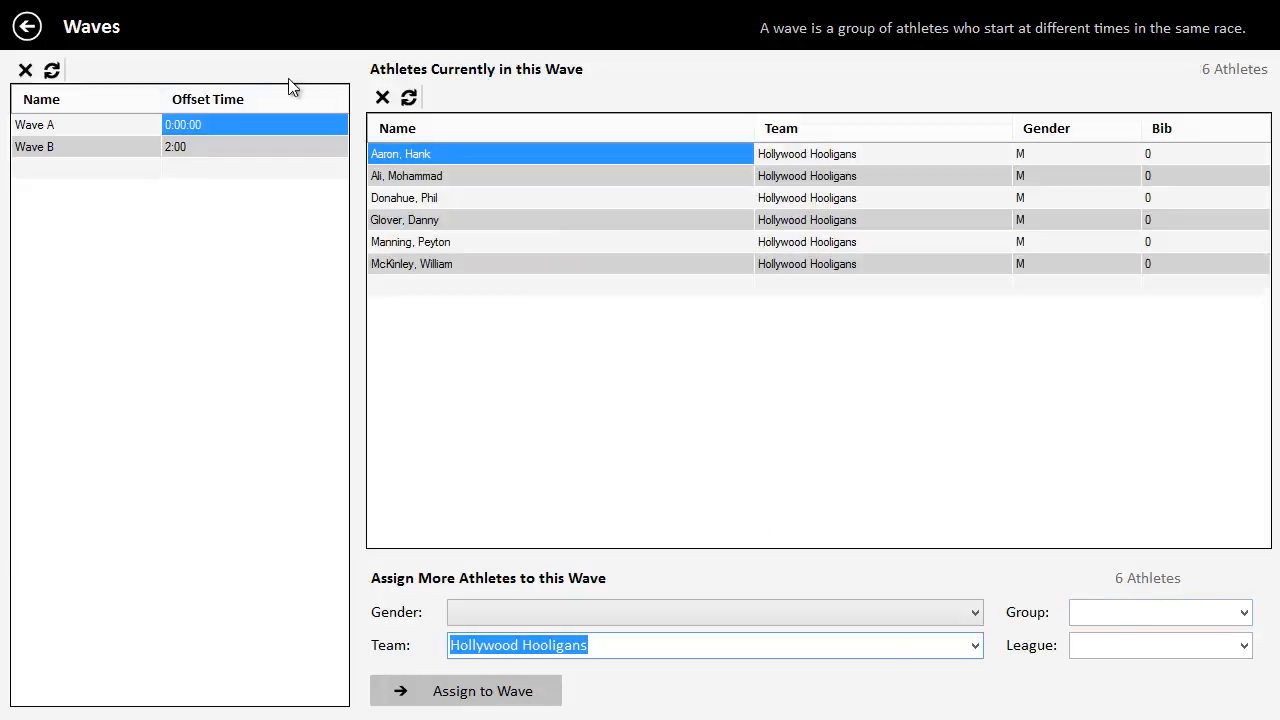
Assign all athletes of the NYC Stars and Sebring High School teams to Wave B.
left_click(196, 148)
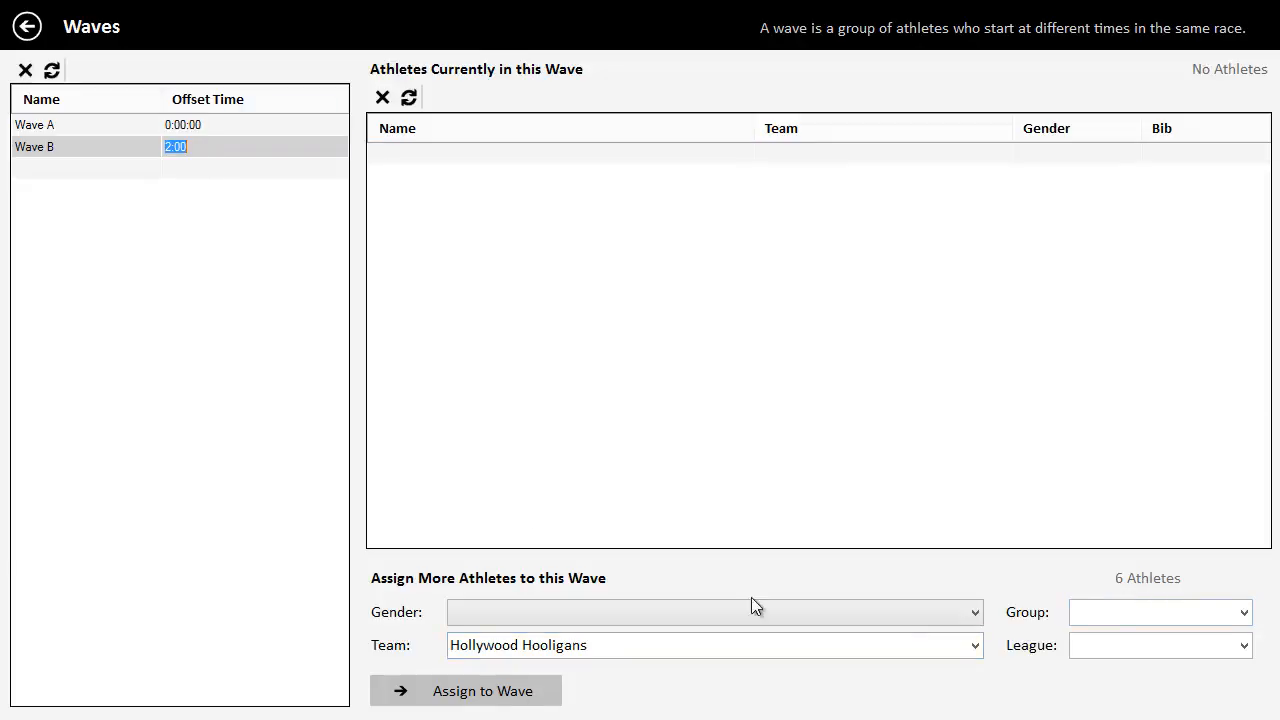
left_click(976, 647)
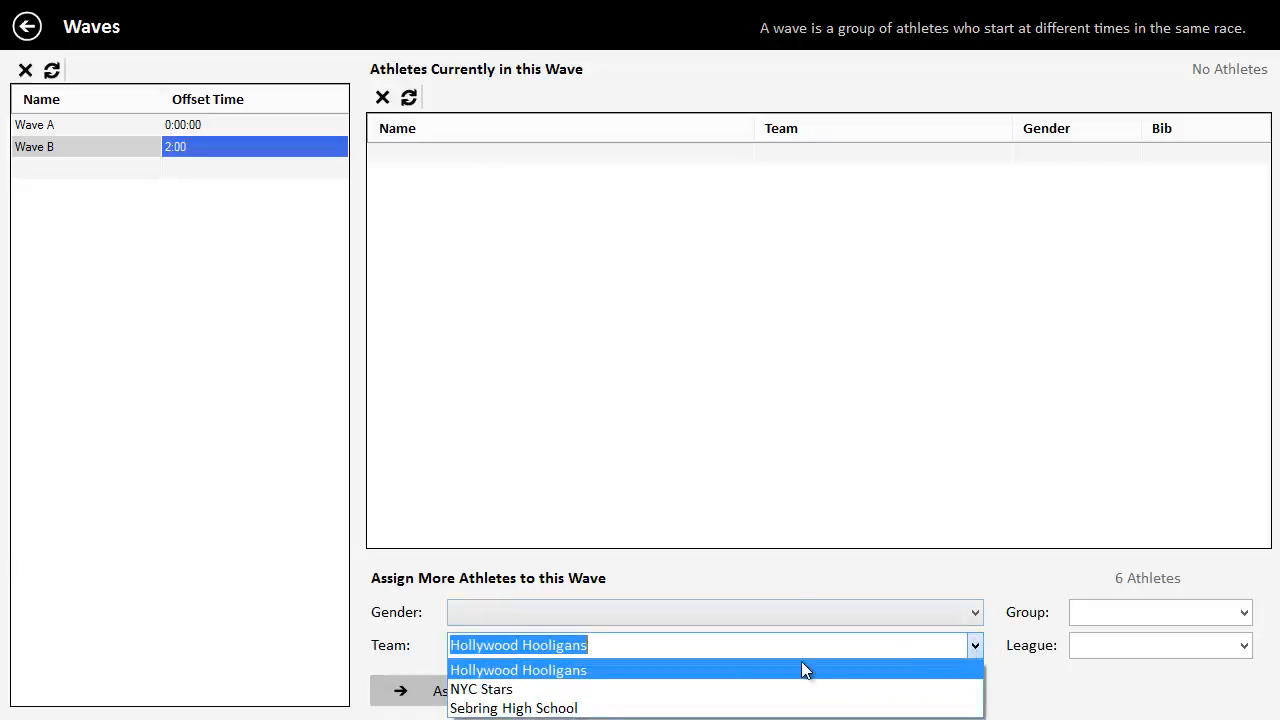
left_click(729, 691)
left_click(474, 700)
left_click(976, 647)
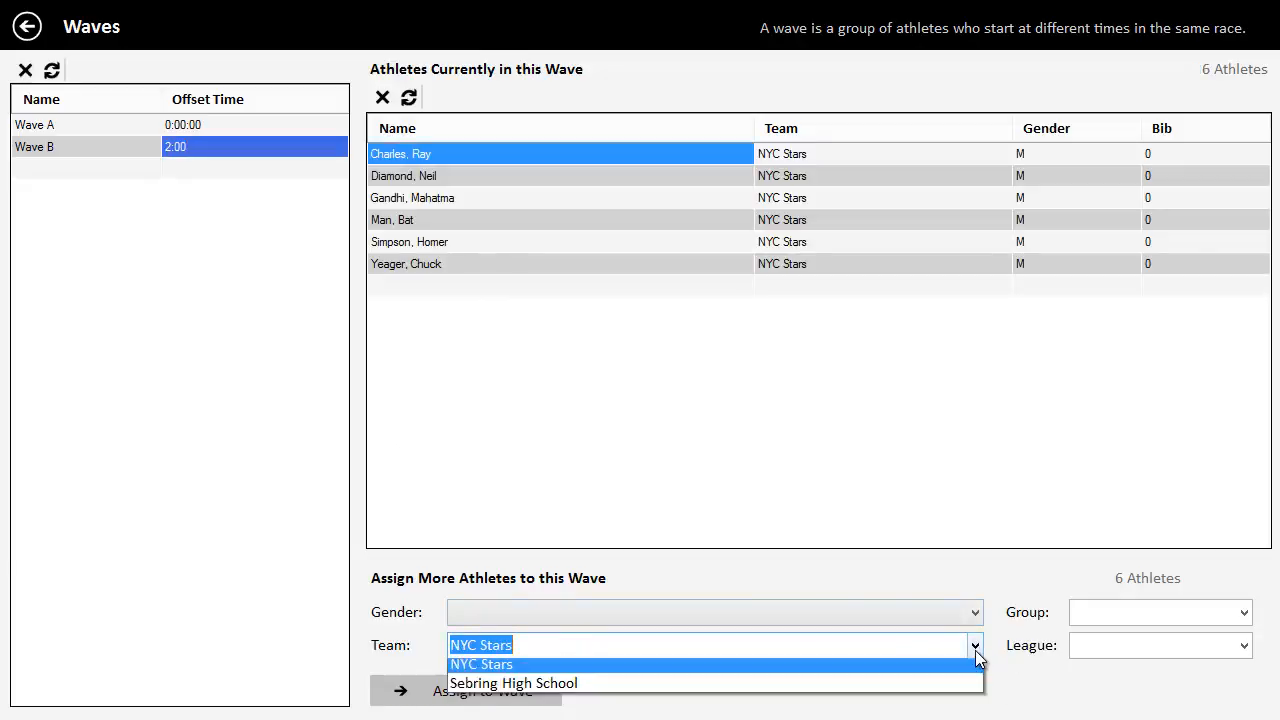
left_click(737, 706)
left_click(522, 697)
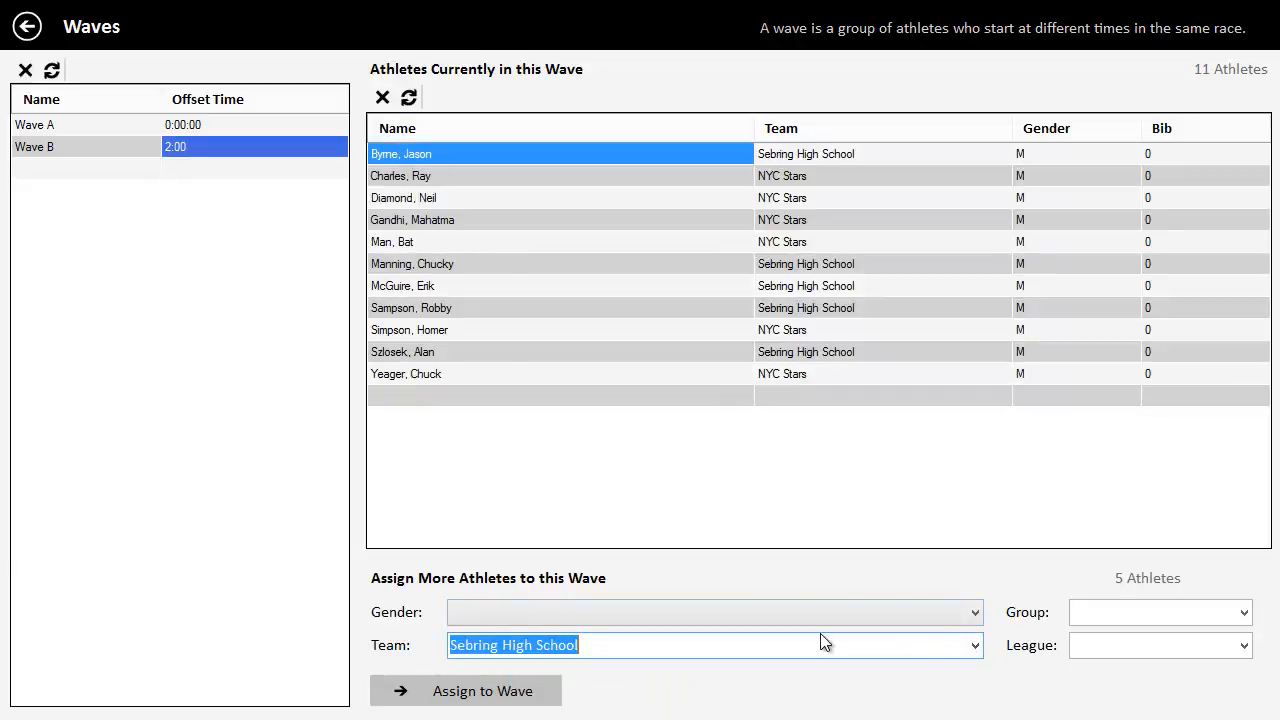
Review the athletes assigned to Wave A and Wave B and return to the meet setup.
left_click(261, 125)
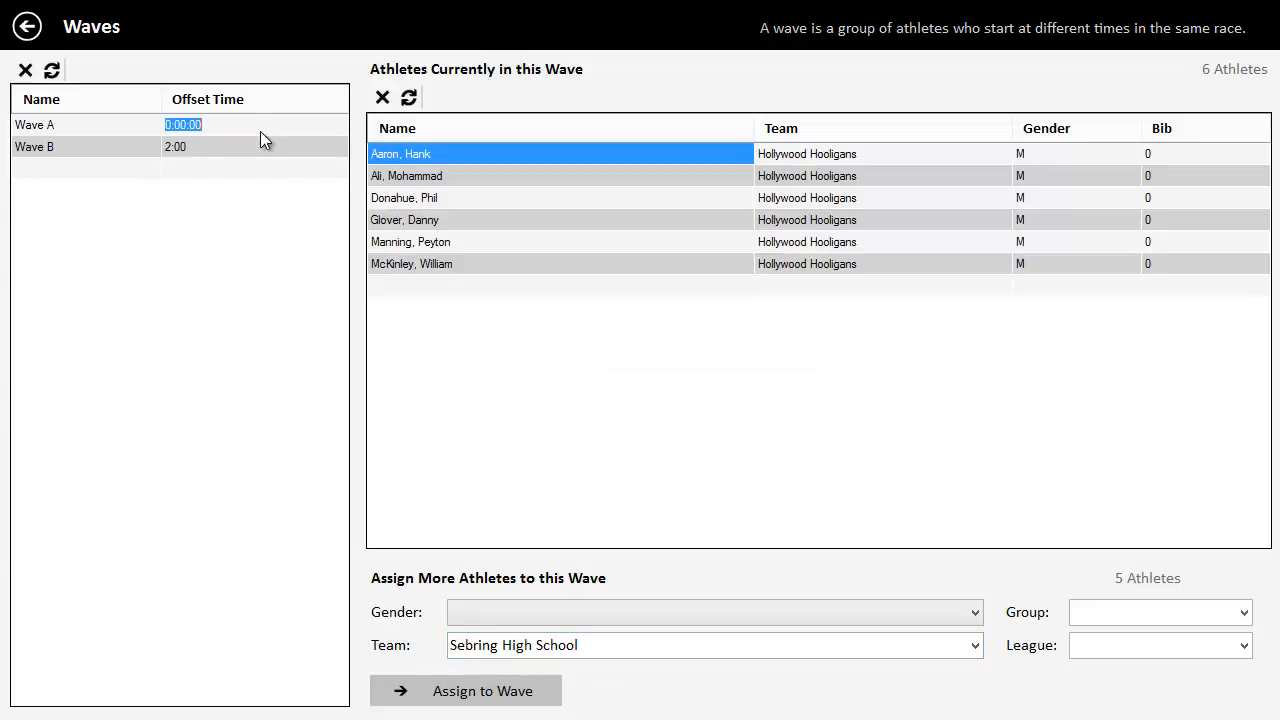
left_click(254, 146)
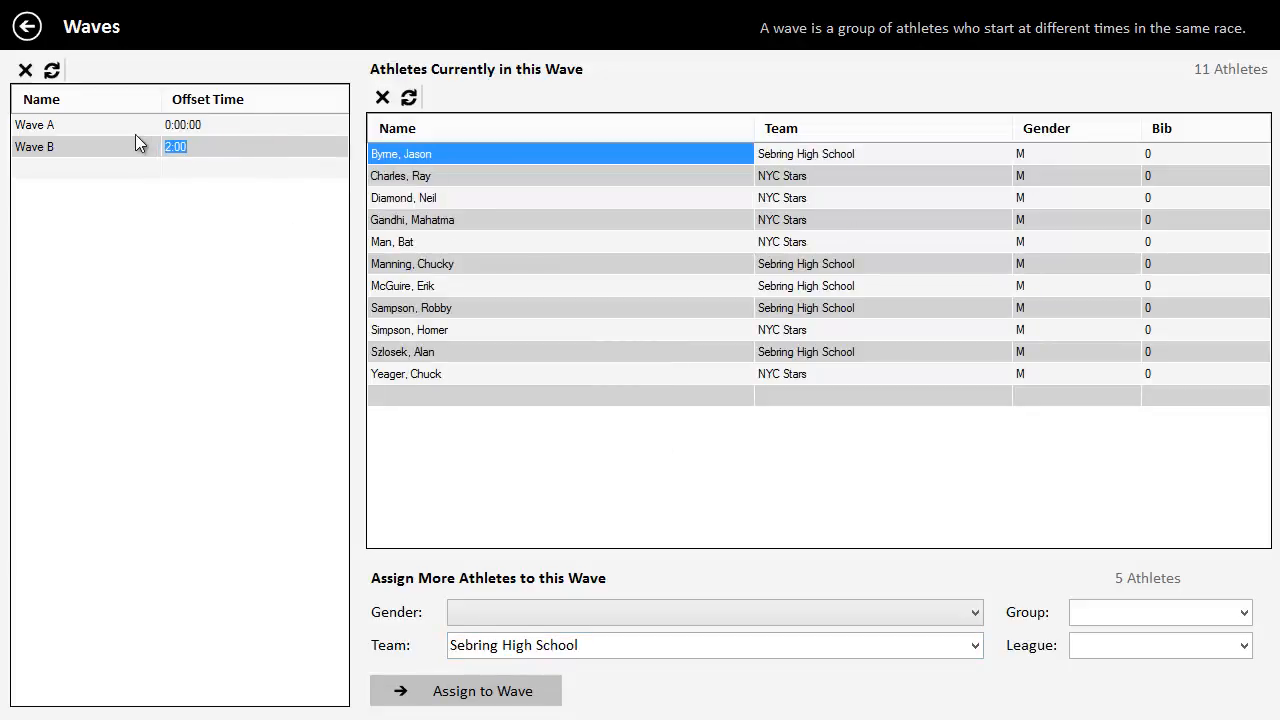
left_click(188, 126)
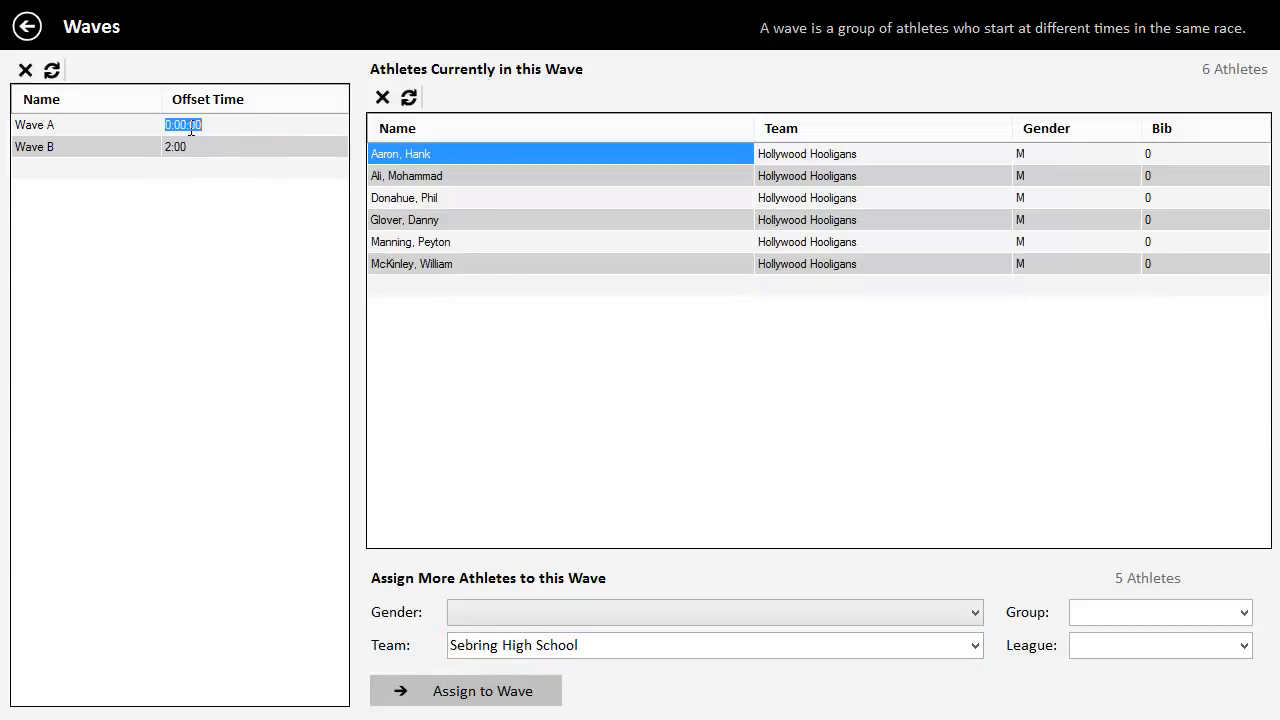
left_click(279, 146)
left_click(26, 27)
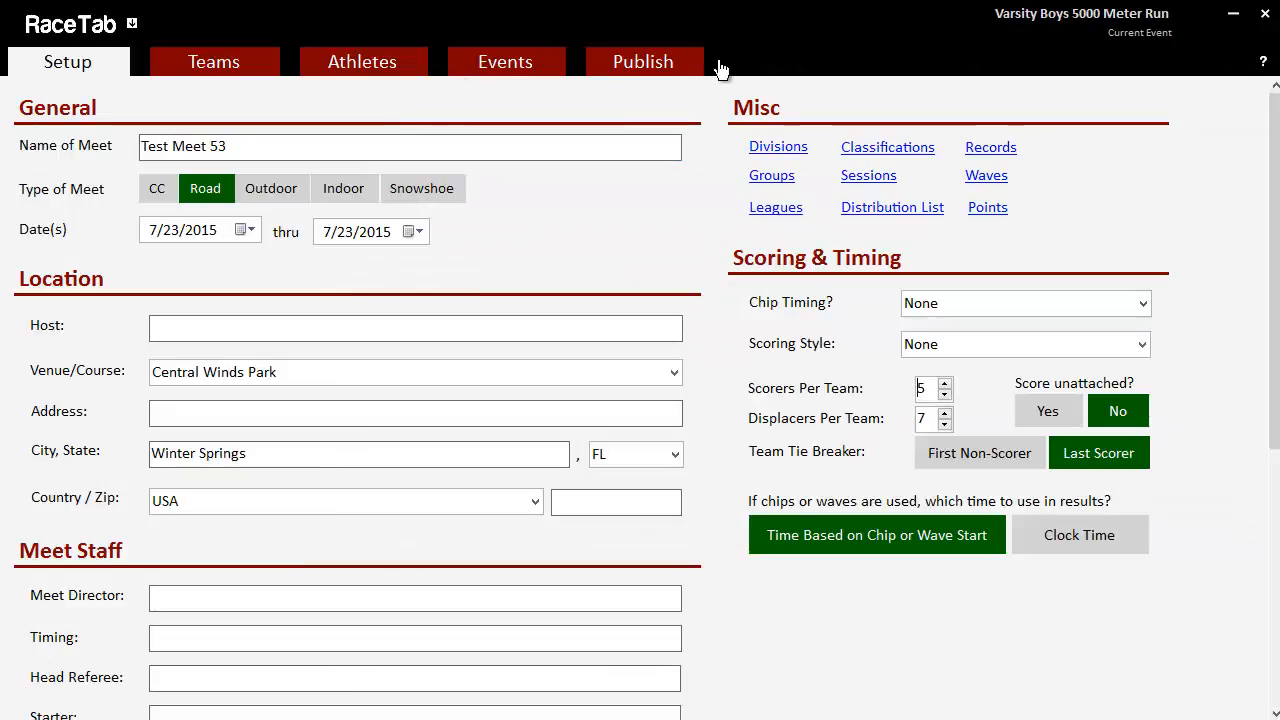
Compare the recorded finish times of the Varsity Boys 5000 Meter Run with those in its results report.
left_click(525, 65)
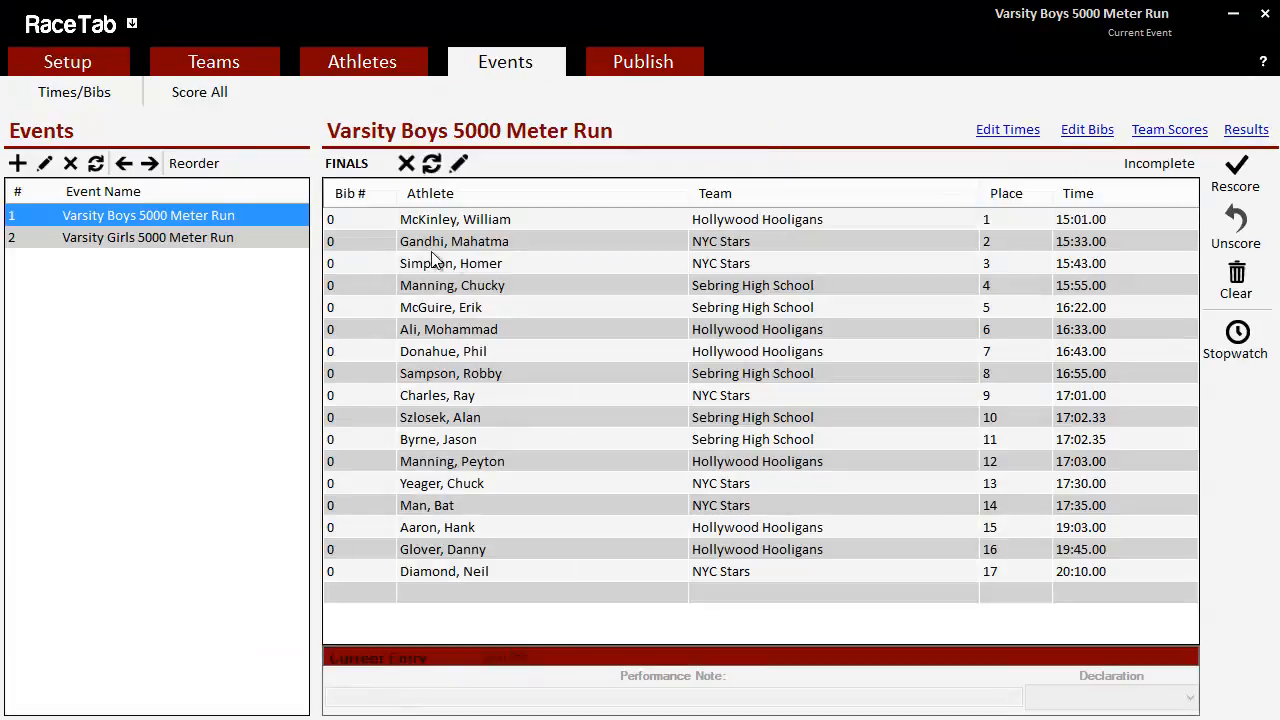
left_click(1120, 246)
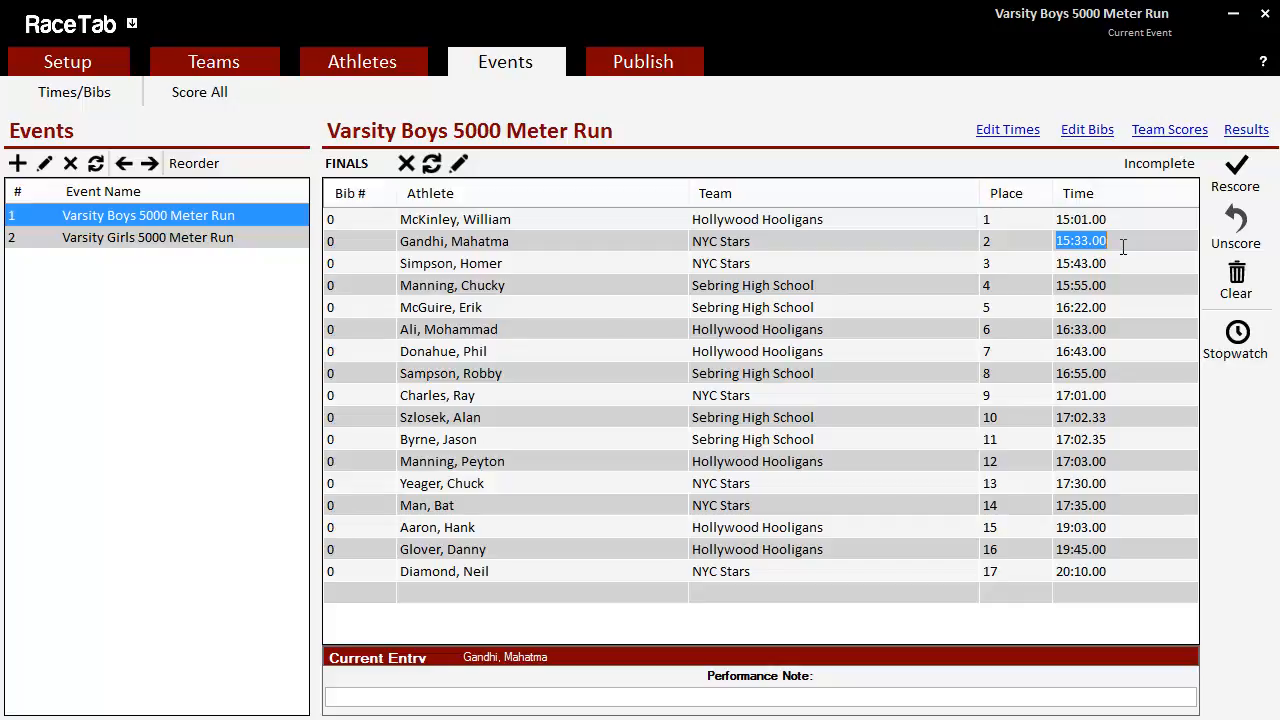
left_click(1241, 136)
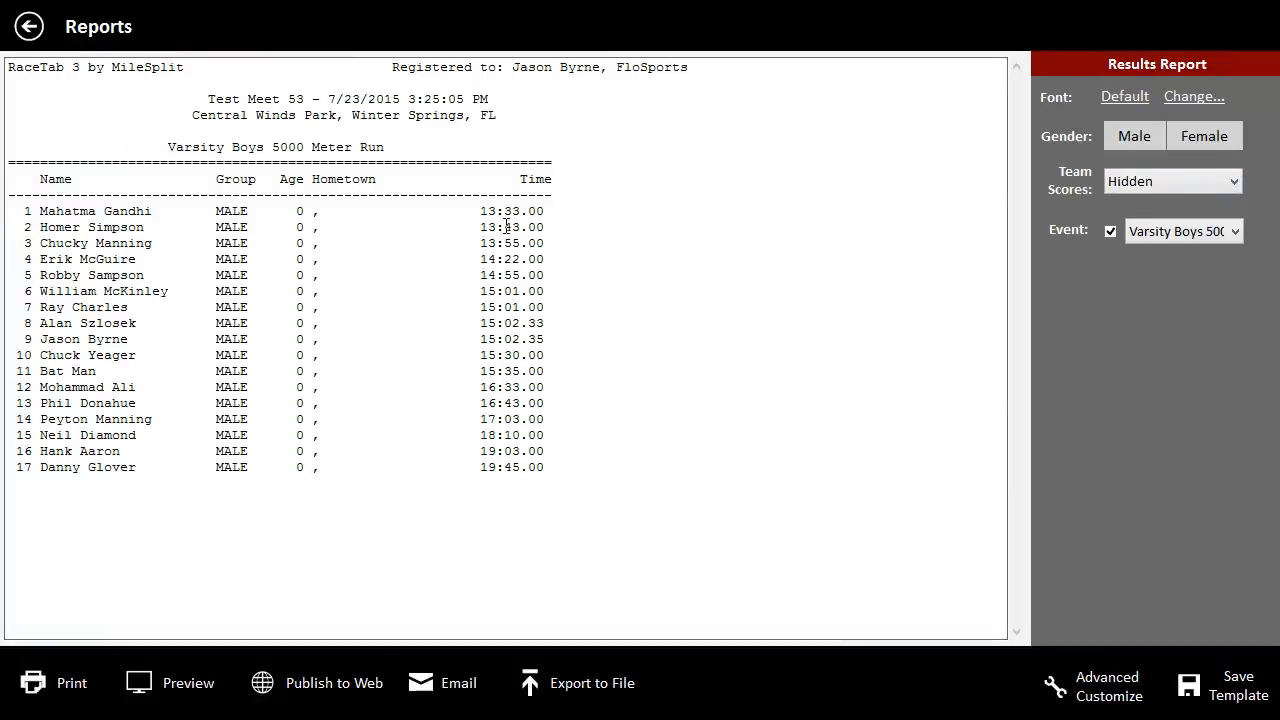
left_click_drag(474, 209, 577, 209)
left_click(578, 212)
left_click(24, 32)
Set the results to use Clock Time and view the Complete Results (Columns) report.
left_click(106, 70)
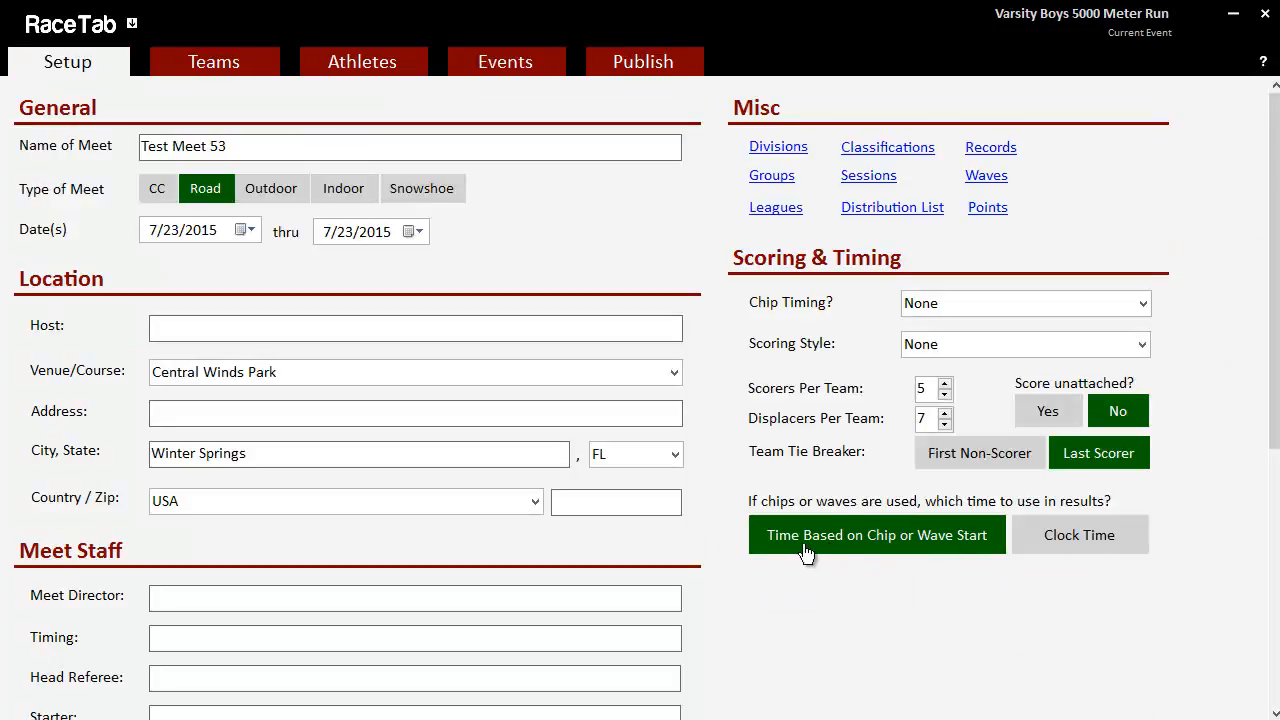
left_click(1072, 548)
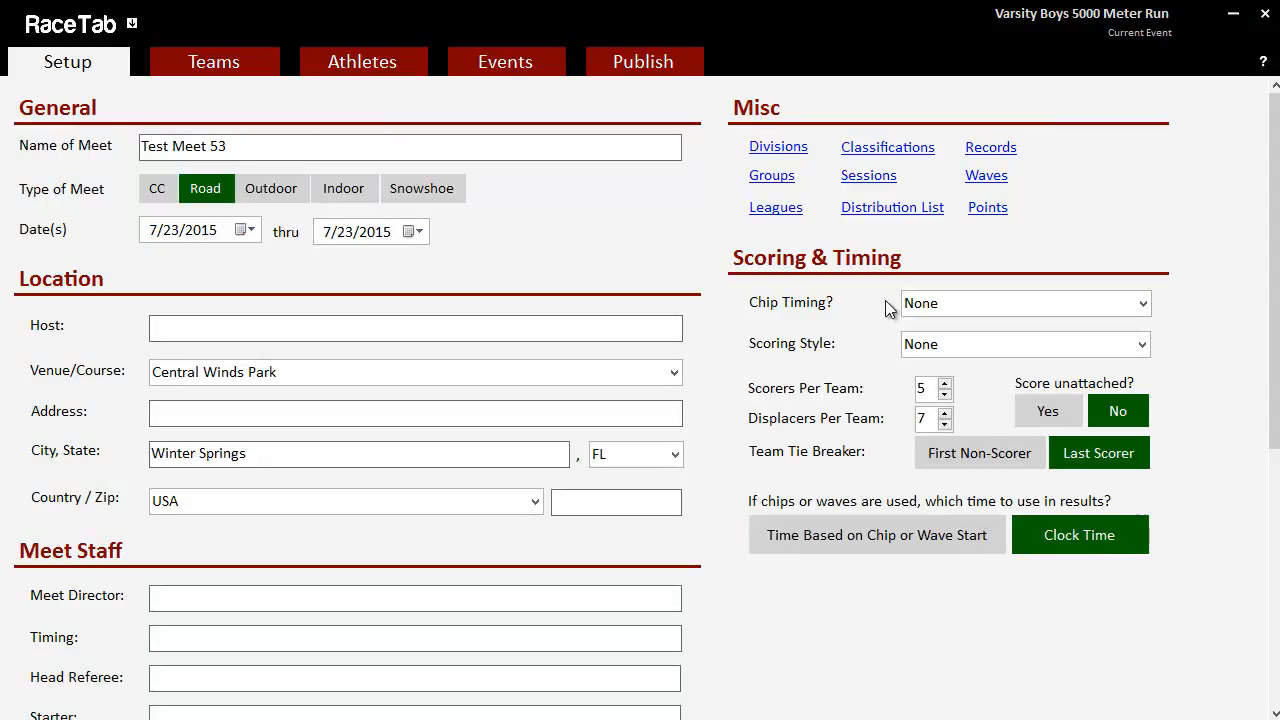
left_click(672, 74)
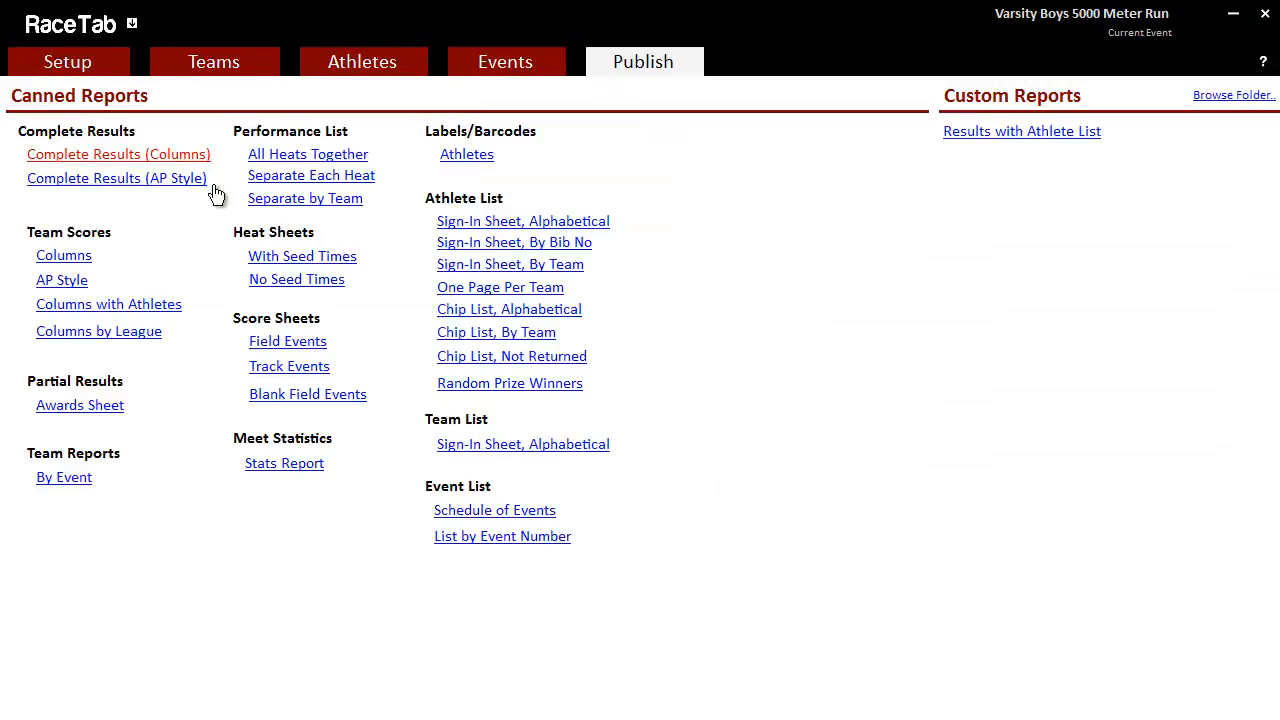
left_click(190, 160)
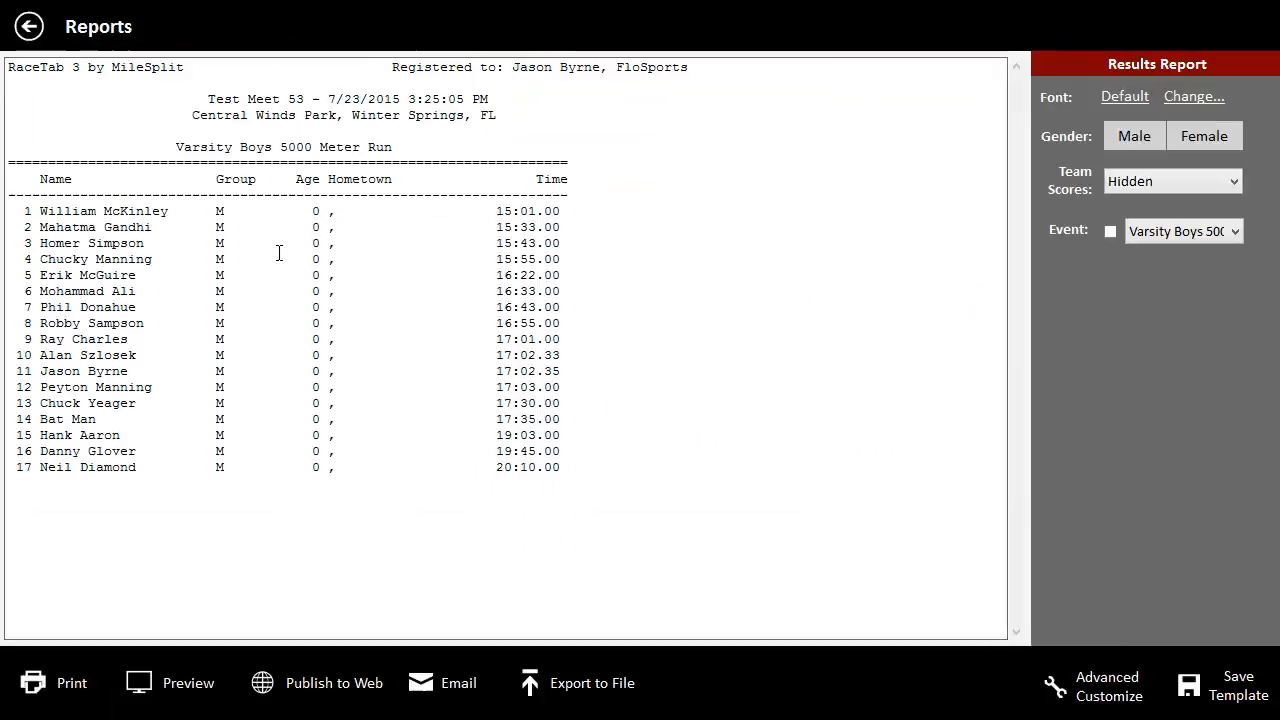
left_click(36, 27)
Set the results to use Time Based on Chip or Wave Start and open the Complete Results (Columns) report.
left_click(68, 62)
left_click(900, 535)
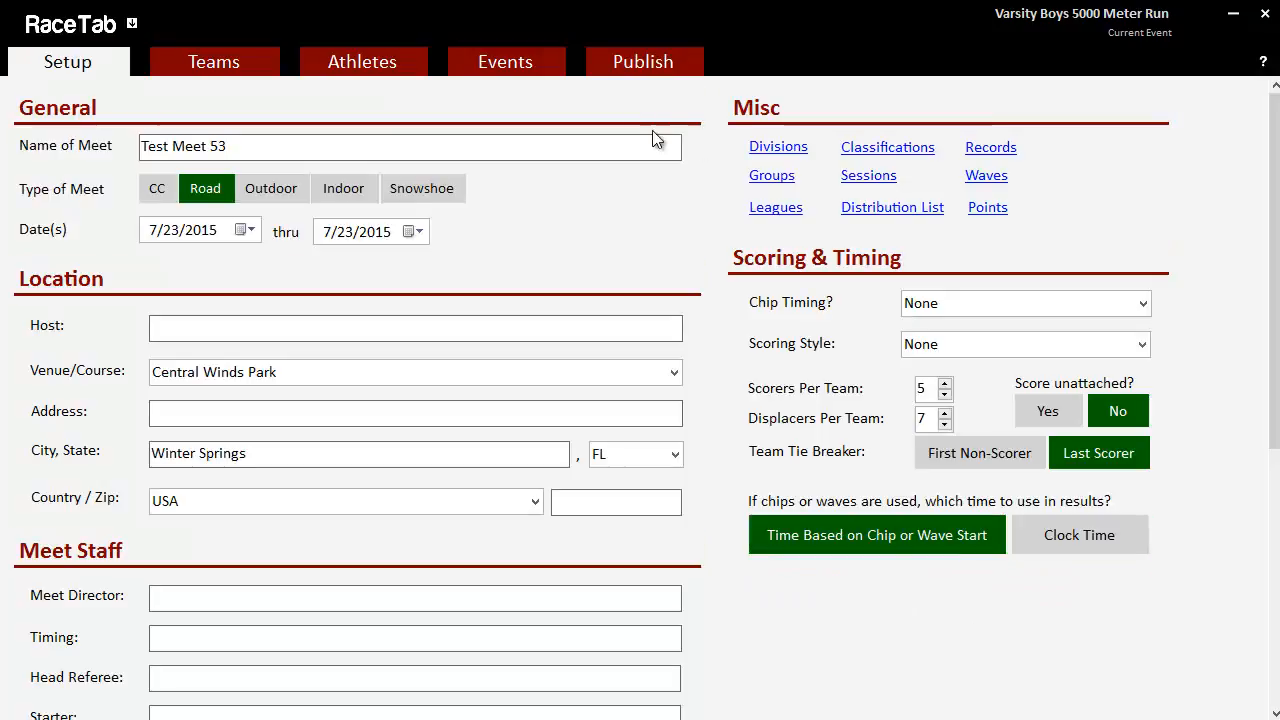
left_click(652, 72)
left_click(124, 162)
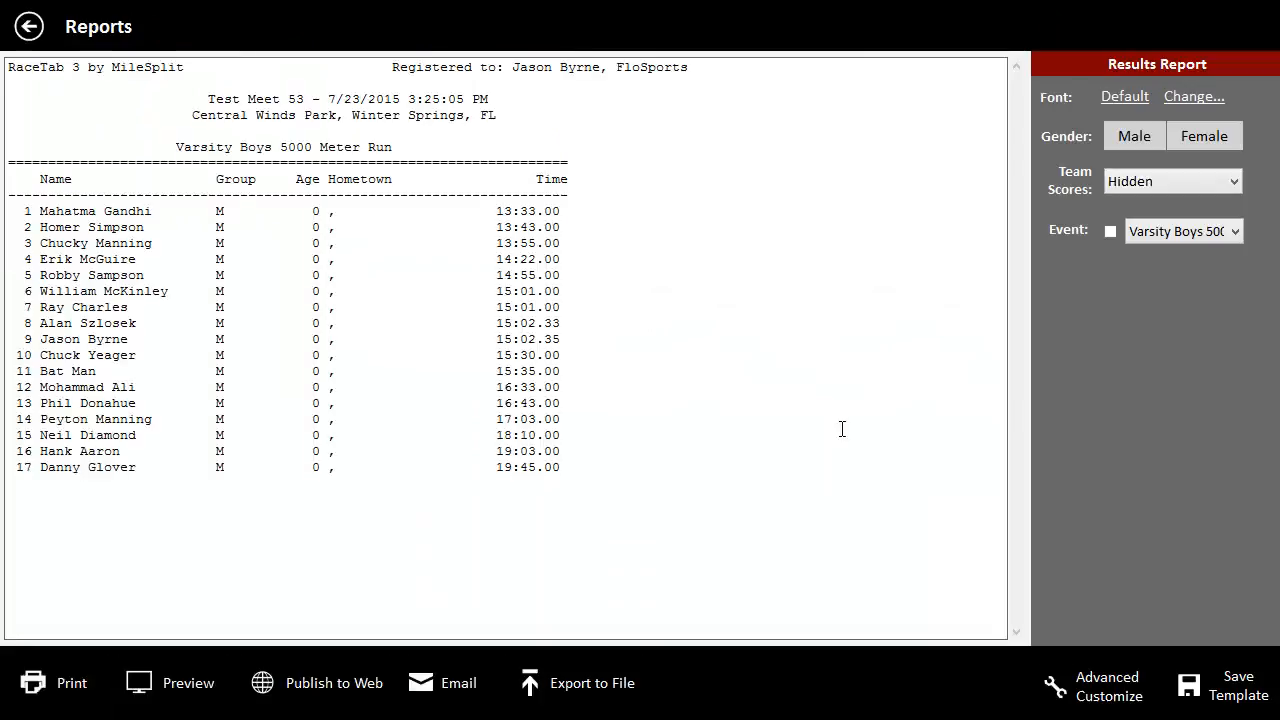